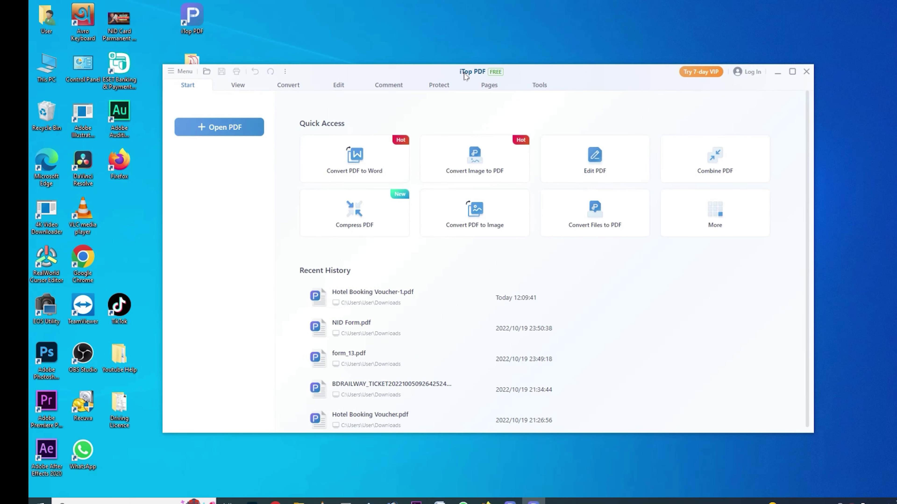
# Review the VIP plan options and log in to the iTop account with the account password
pyautogui.click(495, 73)
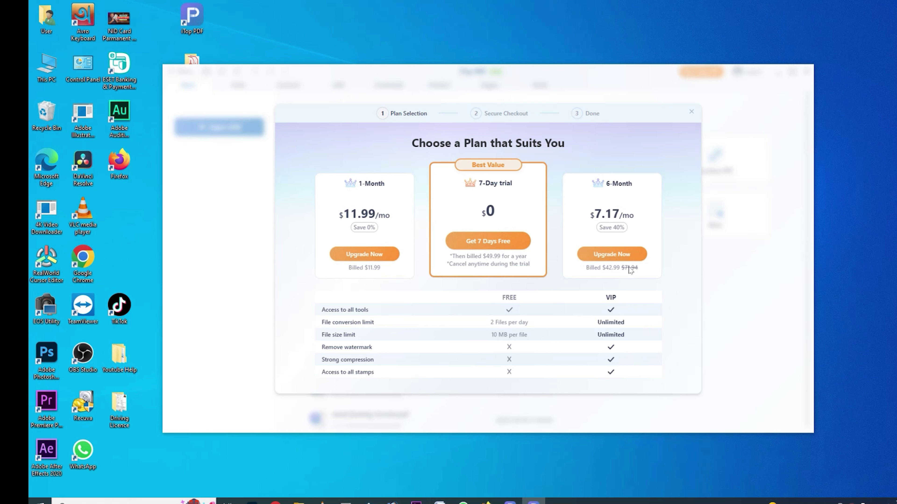
pyautogui.click(691, 113)
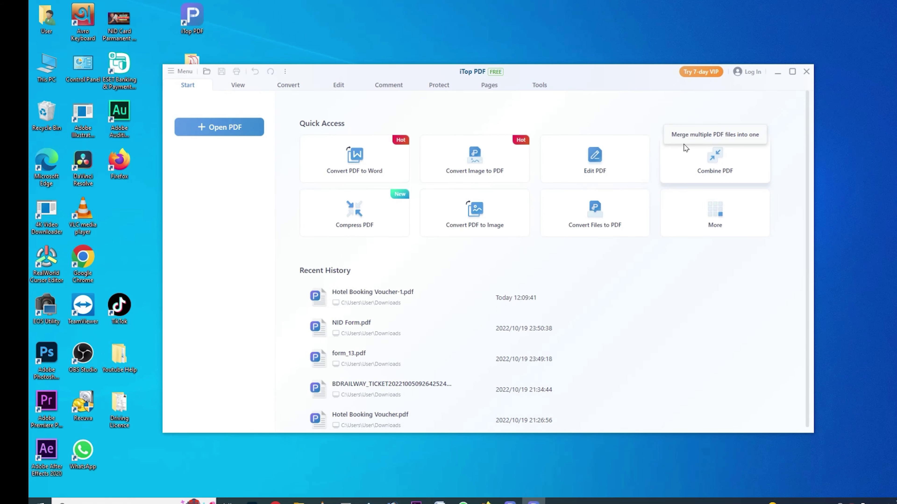
pyautogui.click(748, 73)
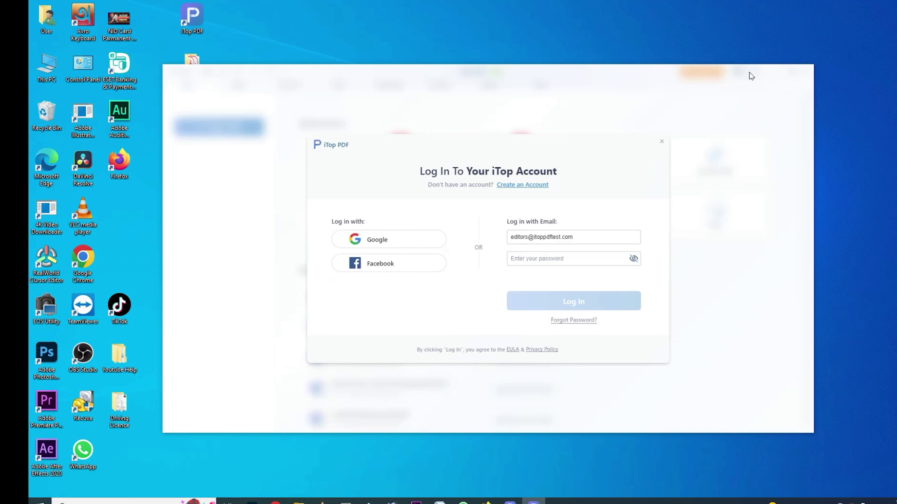
pyautogui.click(544, 259)
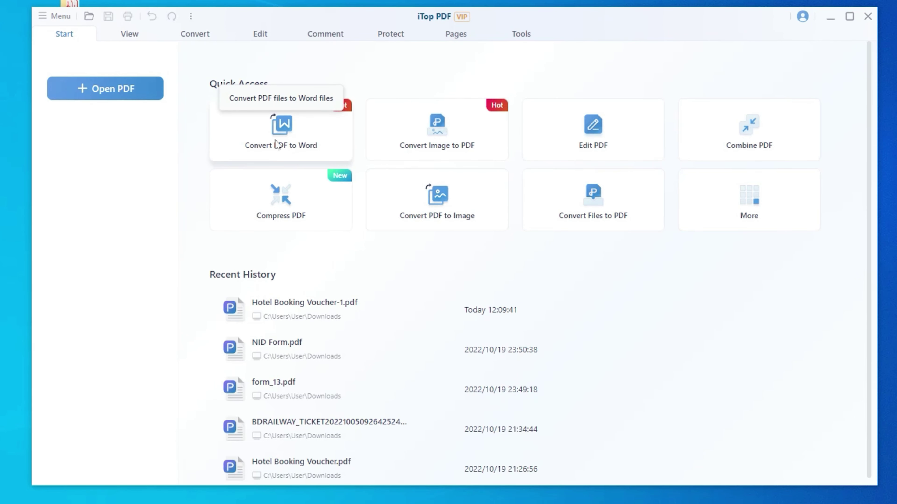
# Add the BDRAILWAY_TICKET PDF from Downloads to the PDF-to-Word converter and convert it
pyautogui.click(278, 143)
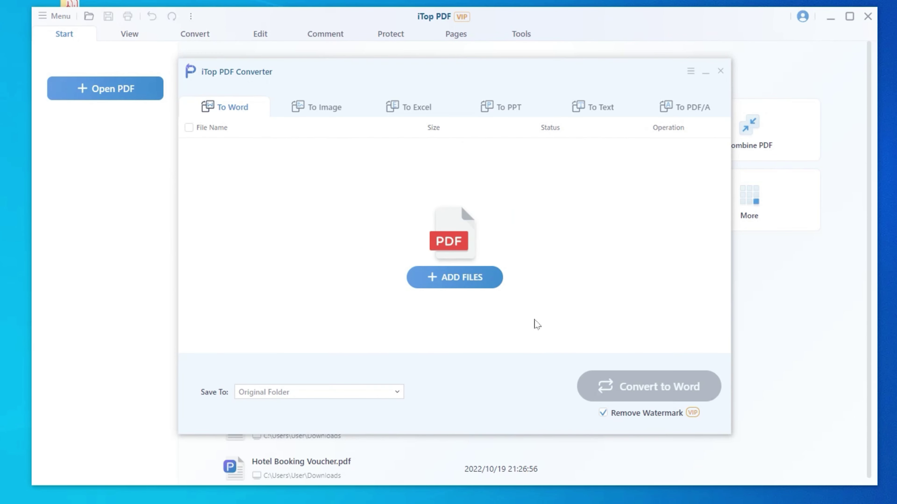
pyautogui.click(471, 284)
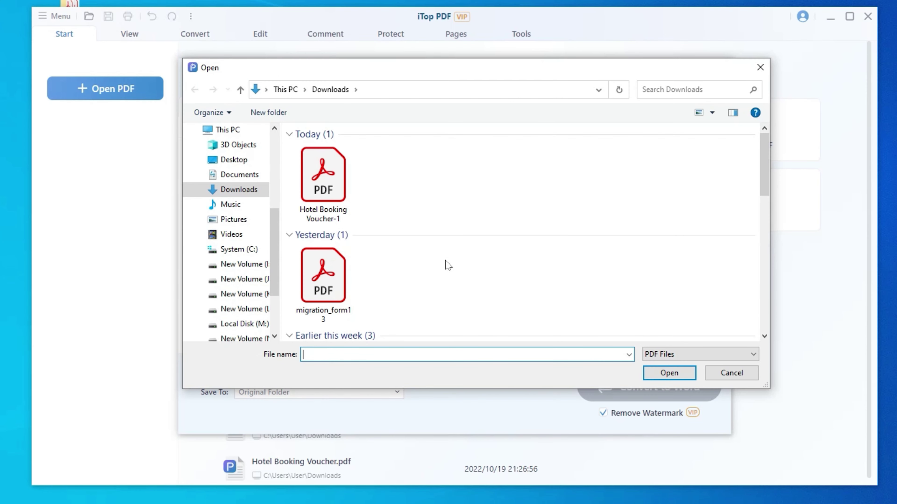
pyautogui.scroll(-3, 447, 255)
pyautogui.scroll(-6, 446, 255)
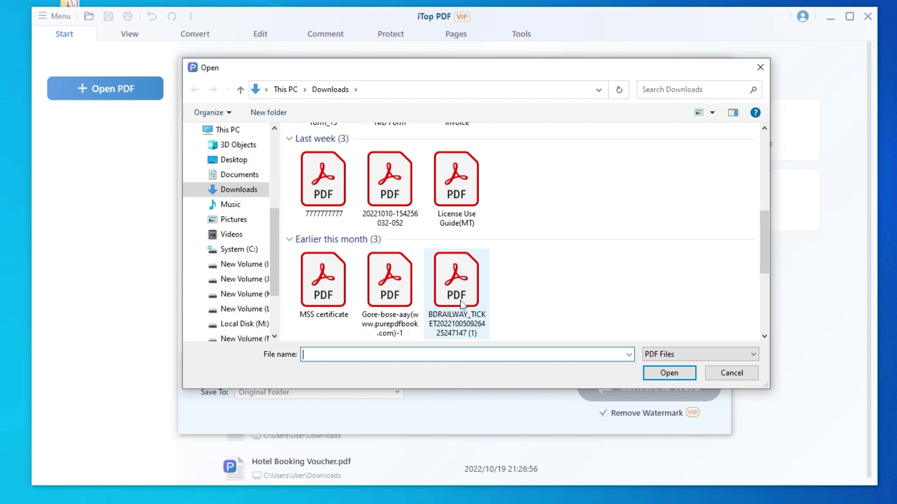
pyautogui.click(446, 255)
pyautogui.click(669, 373)
pyautogui.click(640, 387)
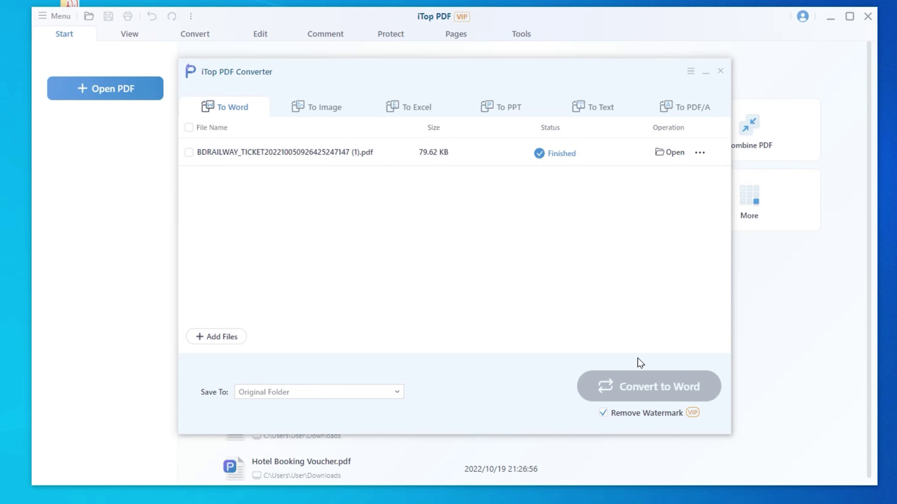
# Open the converted railway ticket in Word and check that its paragraphs can be selected as text
pyautogui.click(670, 153)
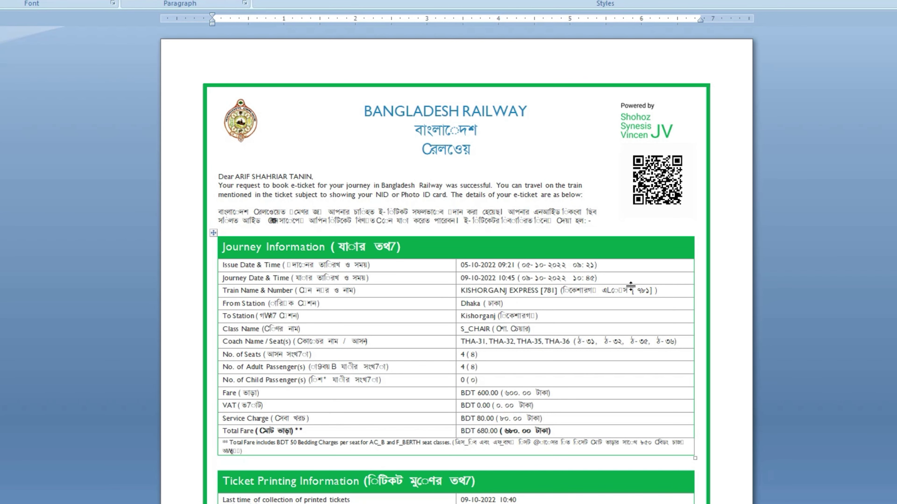
pyautogui.moveTo(218, 212); pyautogui.dragTo(596, 221)
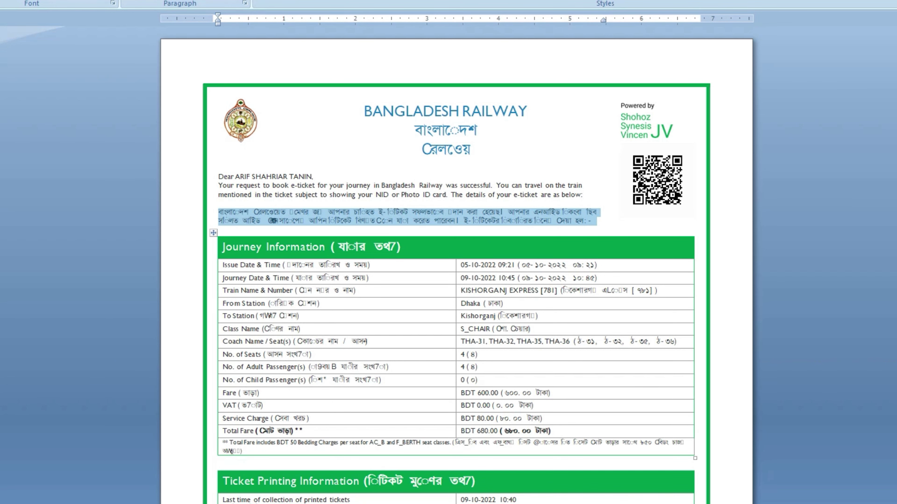
pyautogui.scroll(-10, 455, 283)
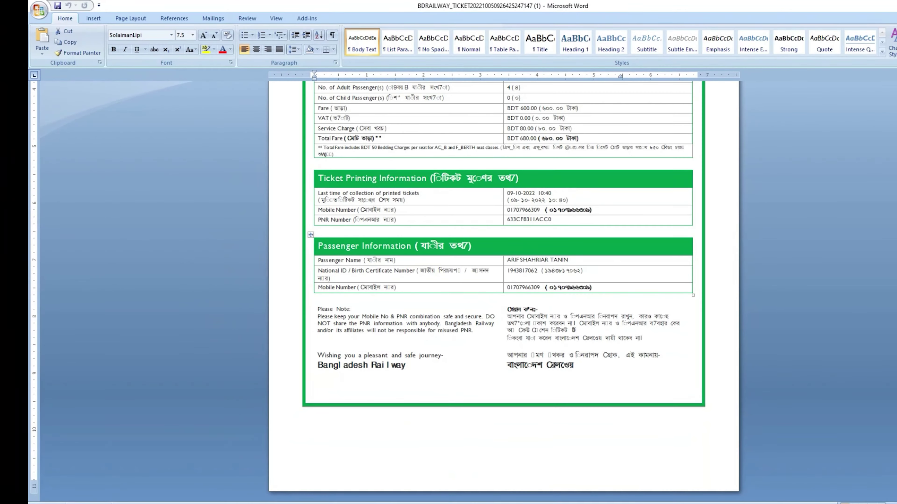
pyautogui.moveTo(348, 317); pyautogui.dragTo(405, 323)
pyautogui.click(437, 323)
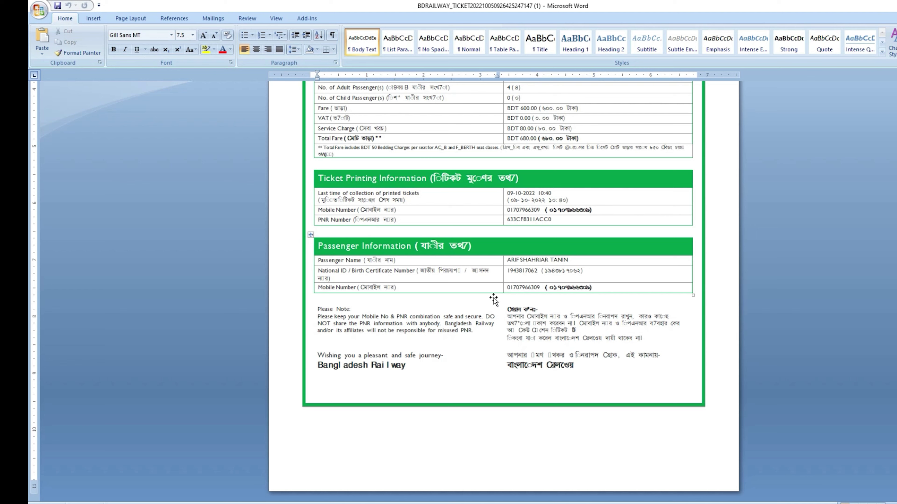
pyautogui.click(458, 271)
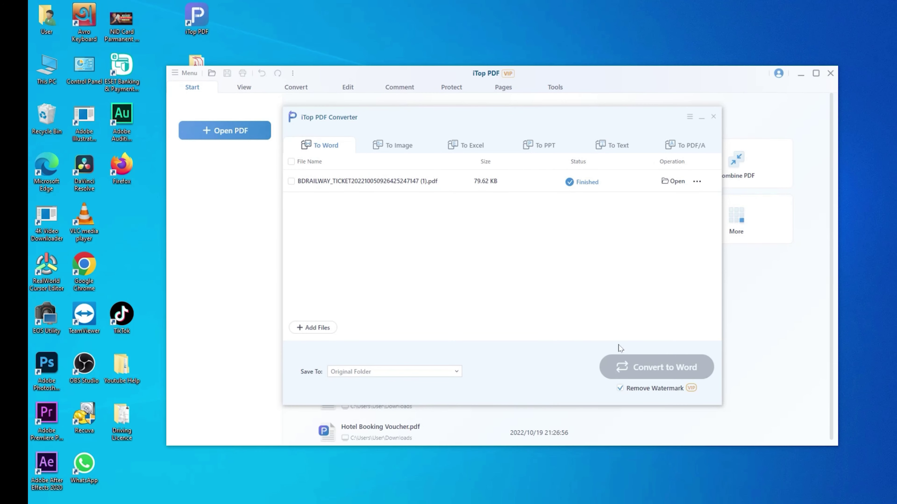
# Add License Use Guide(MT).pdf from Downloads to the converter and convert it to Word
pyautogui.click(325, 333)
pyautogui.scroll(-5, 434, 257)
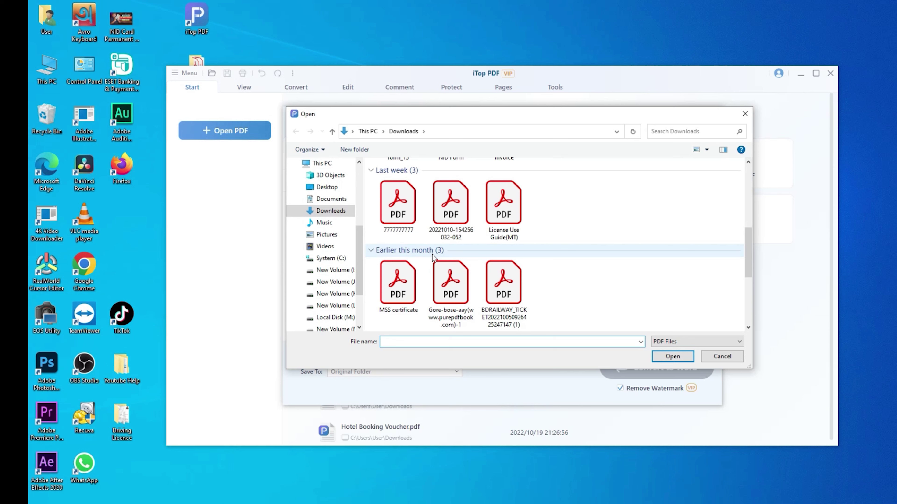
pyautogui.click(506, 219)
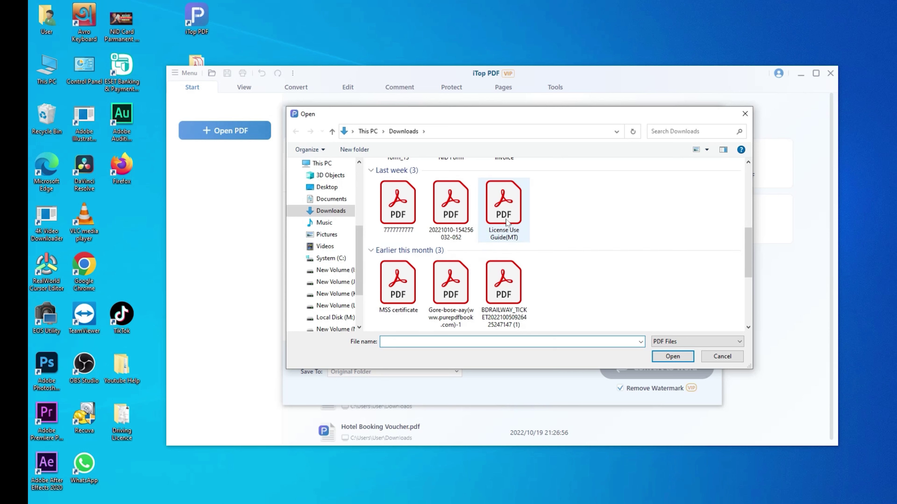
pyautogui.click(671, 356)
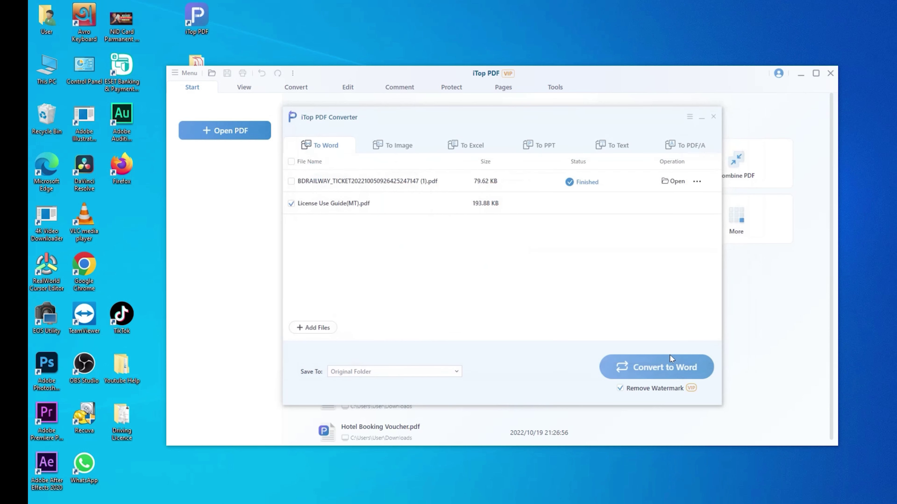
pyautogui.click(654, 363)
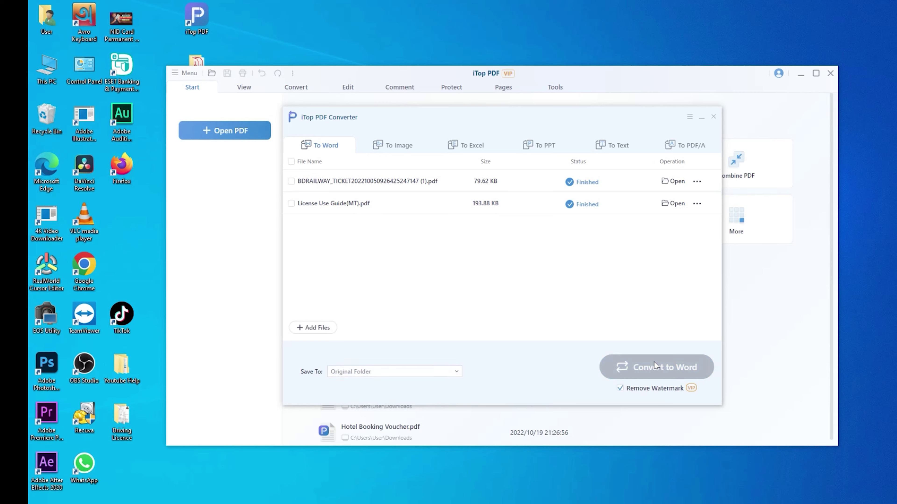
# Open the converted license guide in Word and replace item 4's text from "Submit" onward with "jgjgggjgjgjgj"
pyautogui.click(673, 204)
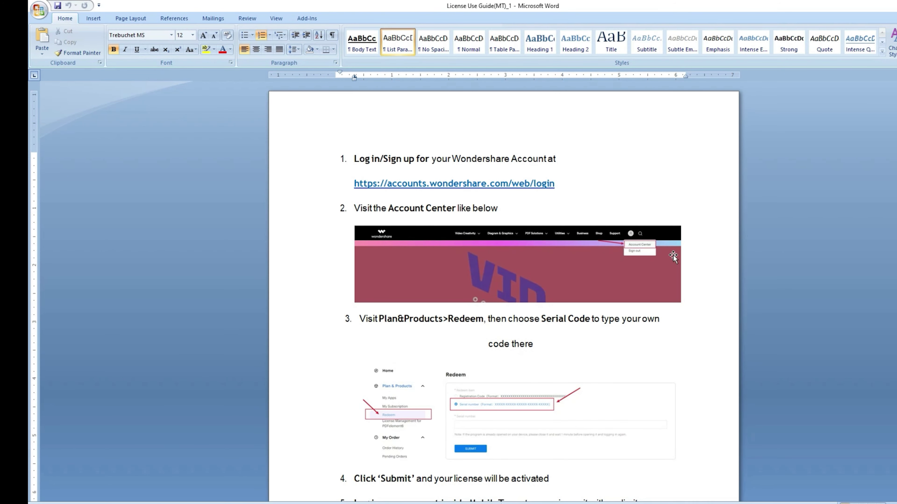
pyautogui.scroll(-5, 559, 291)
pyautogui.click(524, 304)
pyautogui.click(444, 239)
pyautogui.moveTo(444, 239)
pyautogui.mouseDown()
pyautogui.moveTo(391, 239)
pyautogui.moveTo(553, 215)
pyautogui.mouseUp()
pyautogui.press('BackSpace')
pyautogui.press('BackSpace')
pyautogui.press('BackSpace')
pyautogui.press('BackSpace')
pyautogui.press('BackSpace')
pyautogui.press('BackSpace')
pyautogui.press('BackSpace')
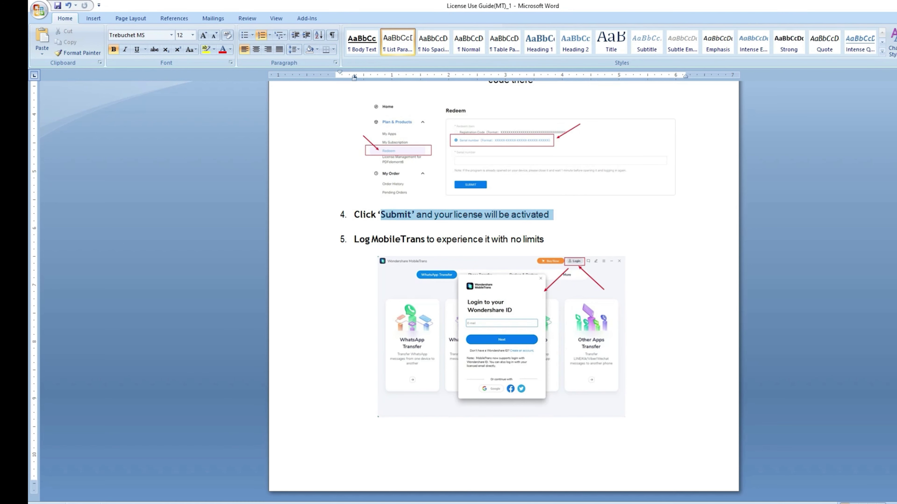
pyautogui.write('jgjgggjgjgjgj')
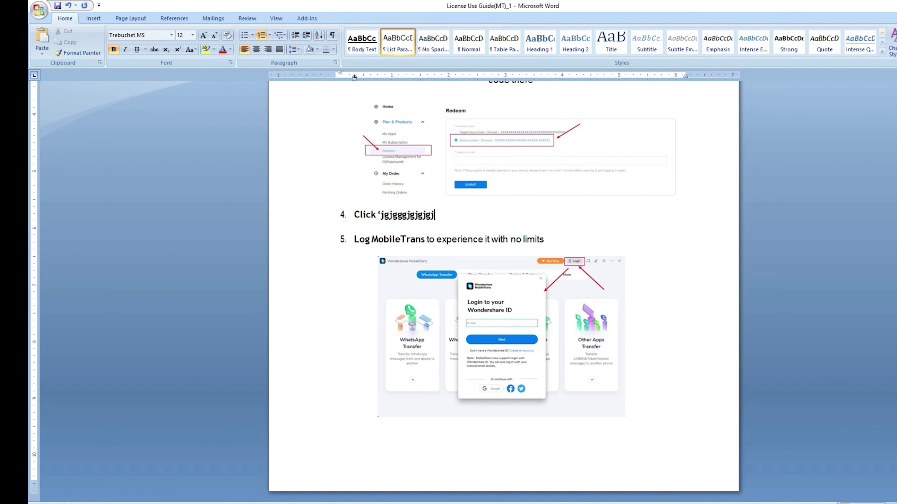
# Close the license guide without saving its changes and close the PDF converter
pyautogui.hotkey('alt', 'F4')
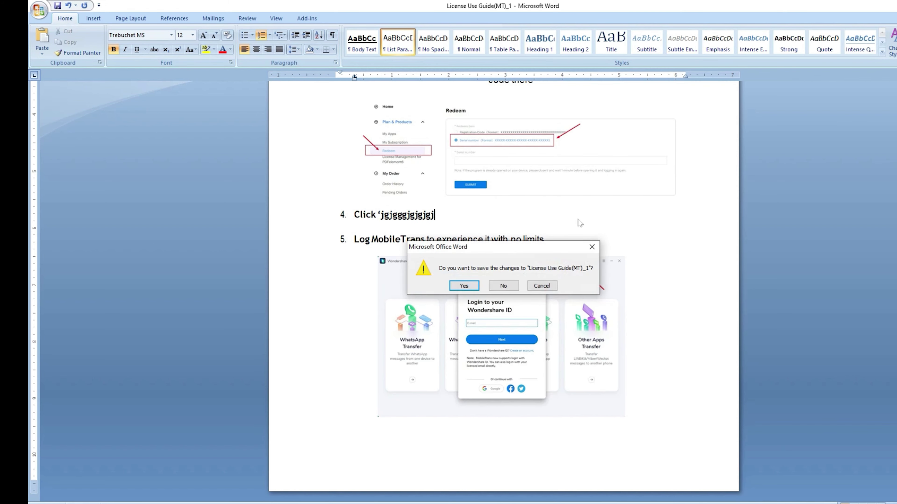
pyautogui.click(512, 284)
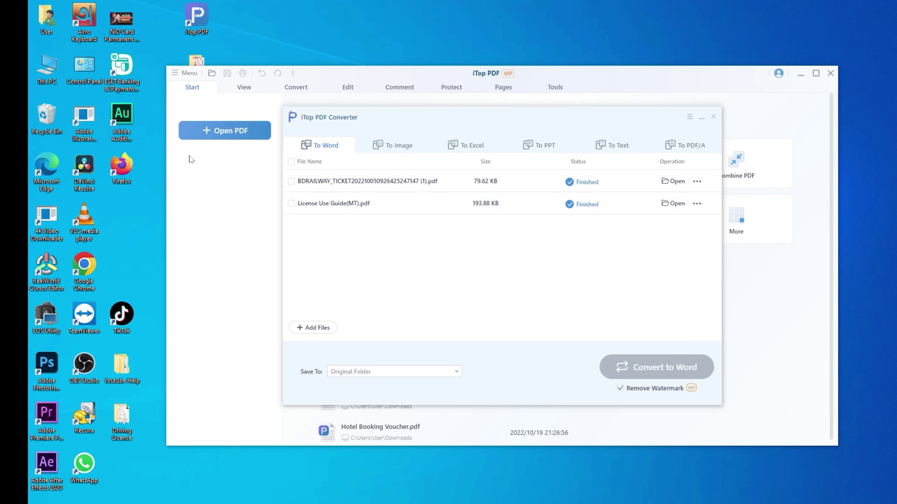
pyautogui.click(713, 116)
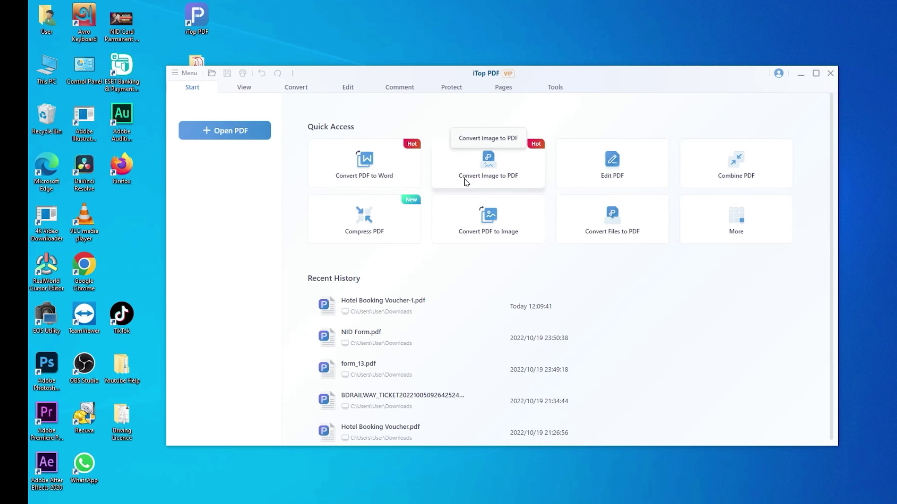
pyautogui.click(494, 172)
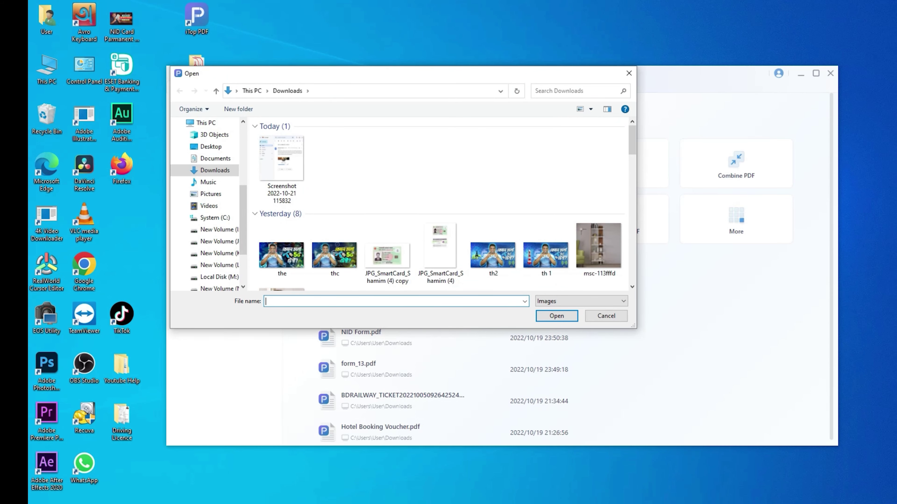
pyautogui.click(298, 155)
pyautogui.click(557, 316)
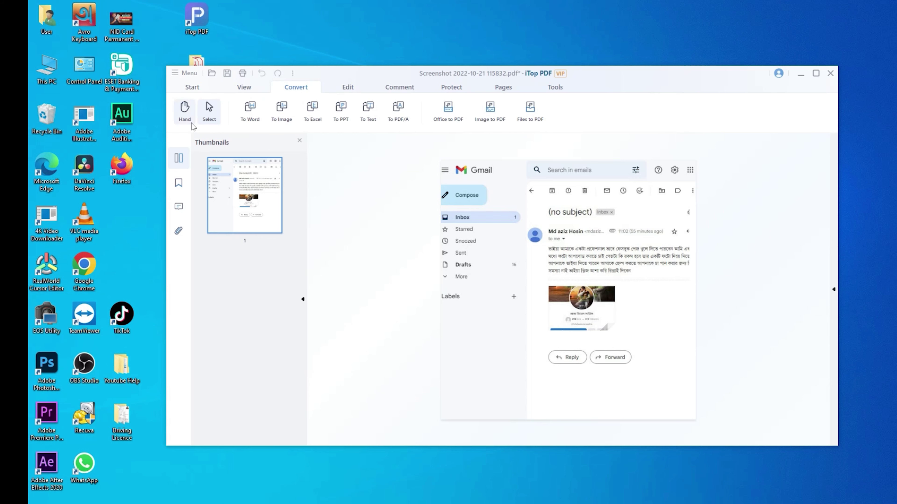
# Start combining PDFs and save the open screenshot PDF over Hotel Booking Voucher-1 in Downloads
pyautogui.click(190, 89)
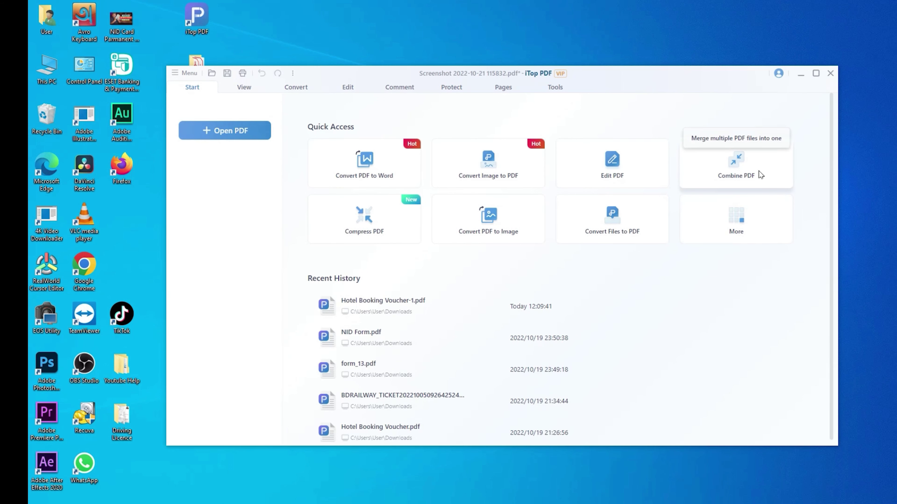
pyautogui.click(738, 168)
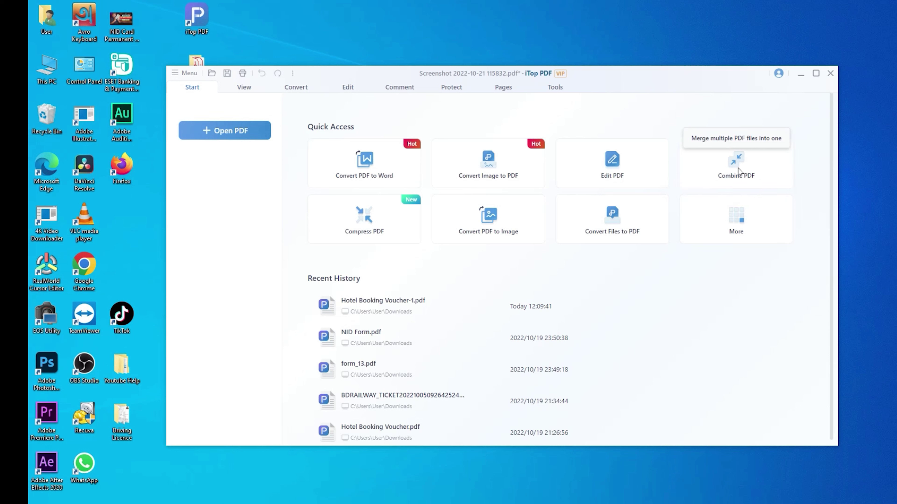
pyautogui.click(577, 302)
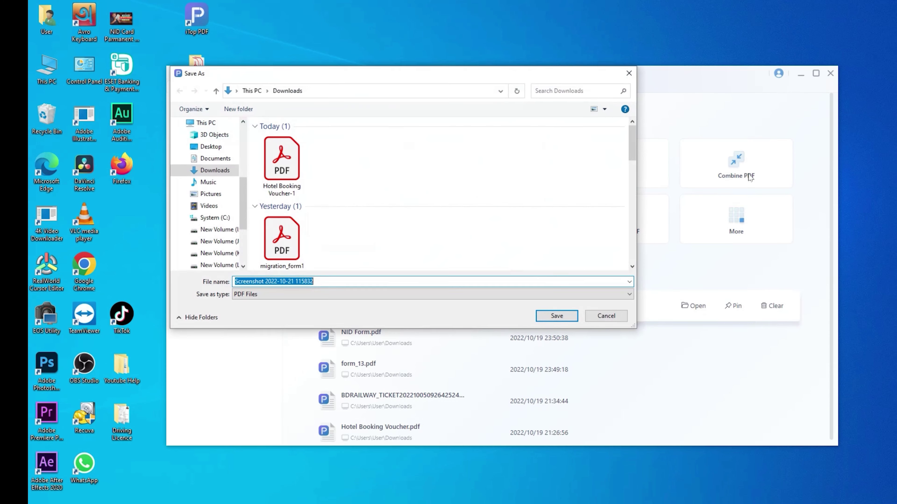
pyautogui.click(284, 173)
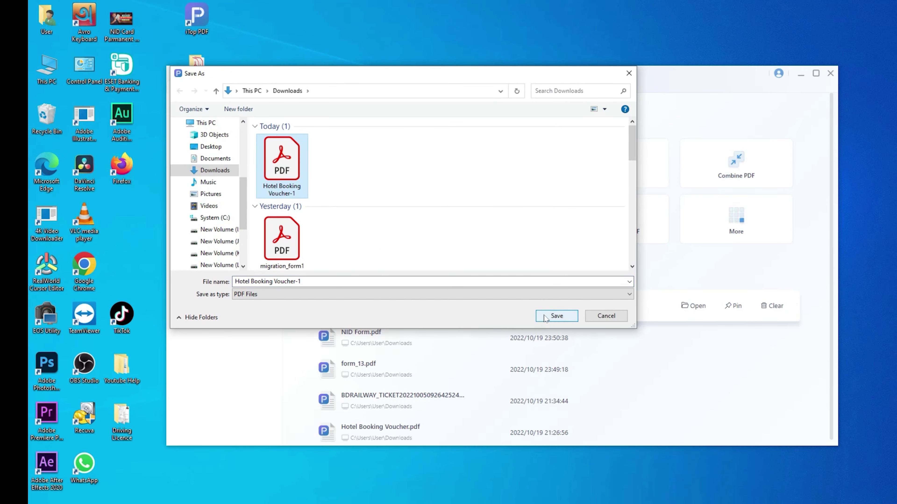
pyautogui.click(557, 317)
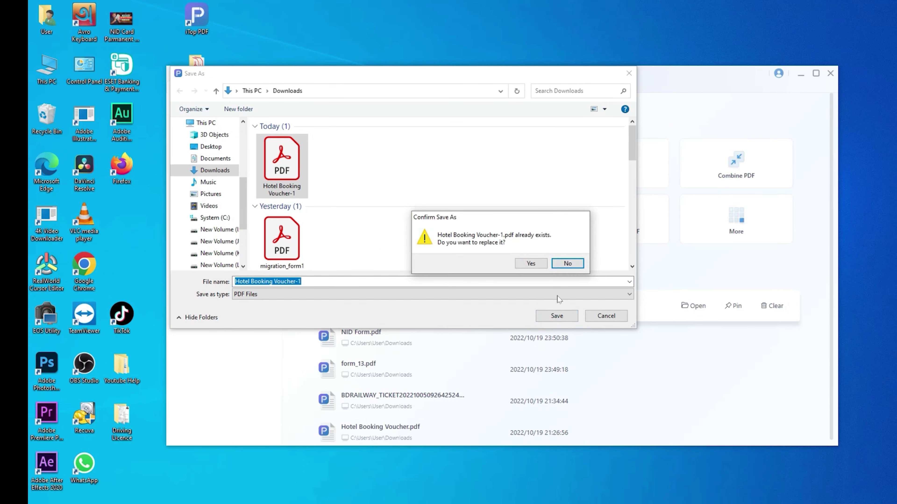
pyautogui.click(536, 265)
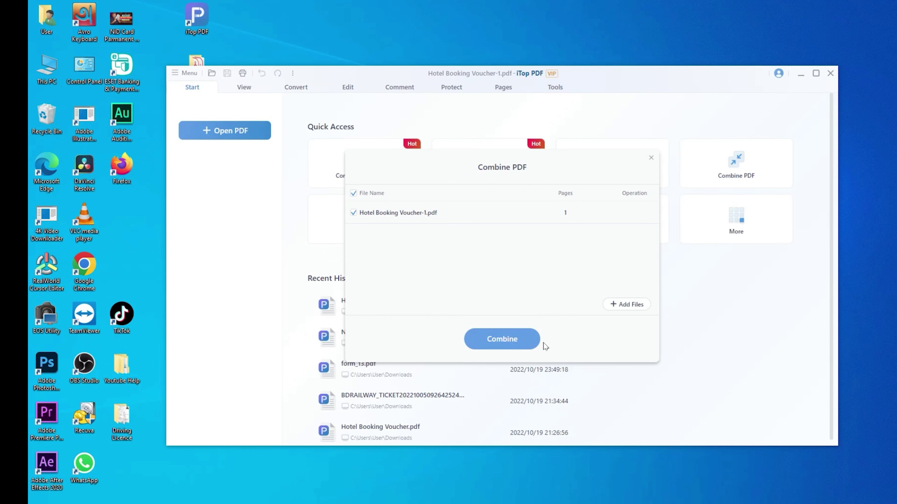
# Add migration_form13 from Downloads to the combine list and merge it with Hotel Booking Voucher-1.pdf
pyautogui.click(626, 304)
pyautogui.click(282, 247)
pyautogui.click(556, 324)
pyautogui.click(503, 339)
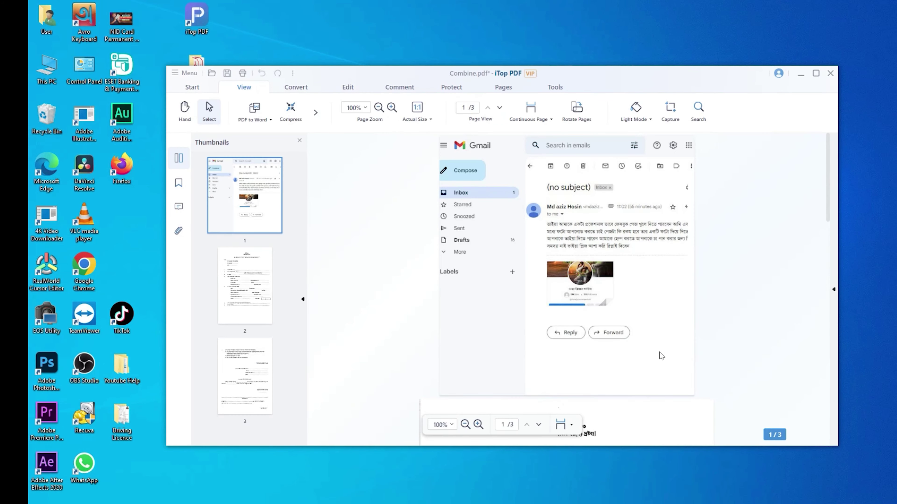
# Look through the combined pages and save the PDF in Downloads under a file name made only of 5s
pyautogui.scroll(-5, 640, 268)
pyautogui.scroll(3, 641, 268)
pyautogui.scroll(-5, 640, 269)
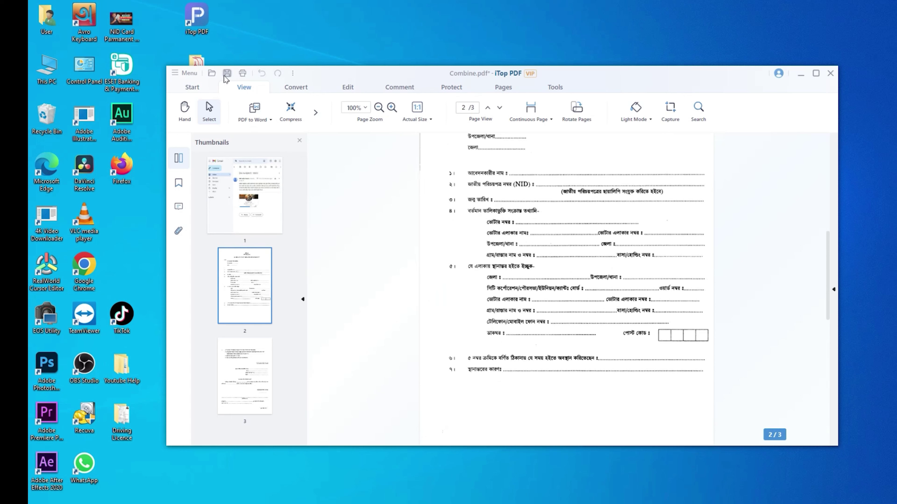
pyautogui.click(227, 73)
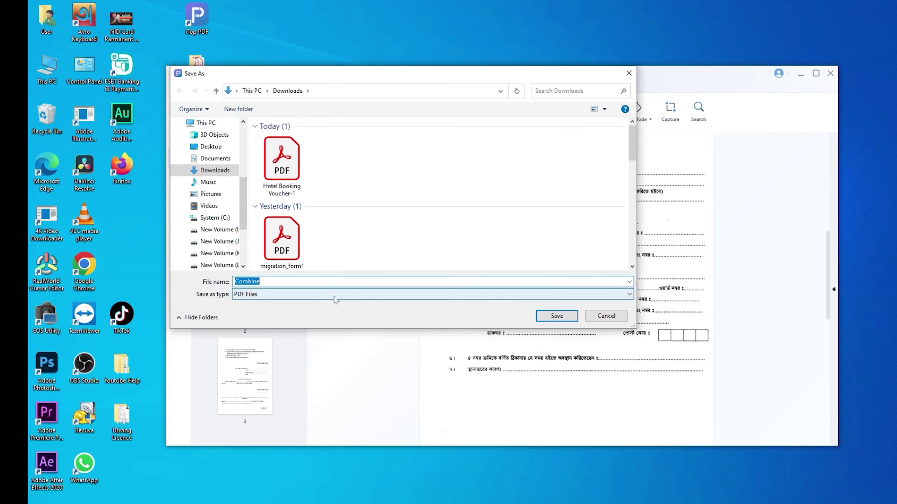
pyautogui.write('55555555555555555555')
pyautogui.click(556, 315)
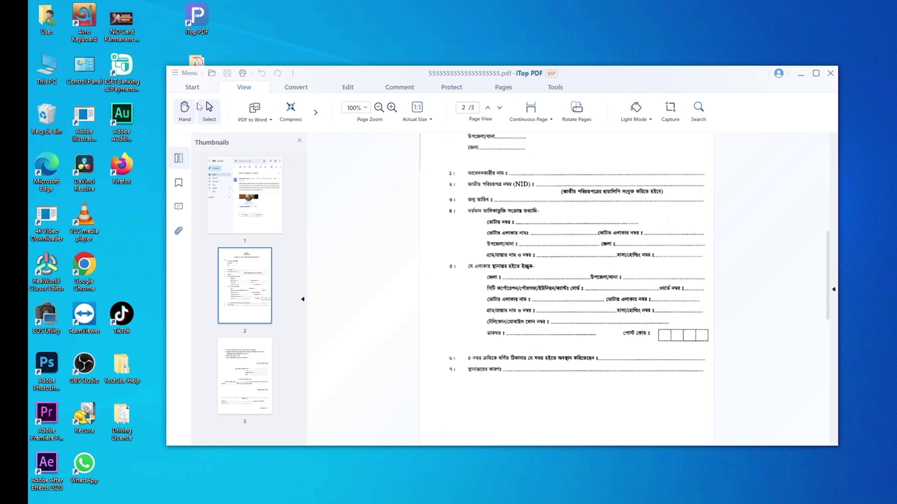
# View the additional PDF tools and return to the start page
pyautogui.click(197, 88)
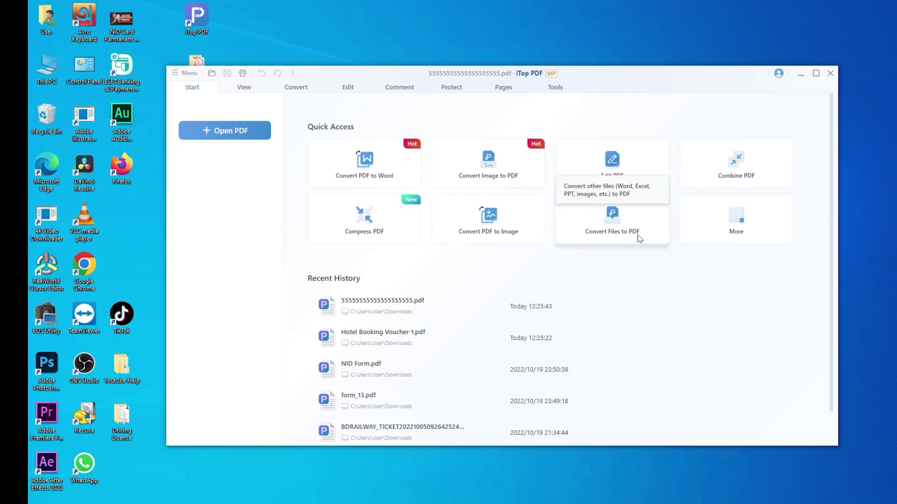
pyautogui.click(739, 228)
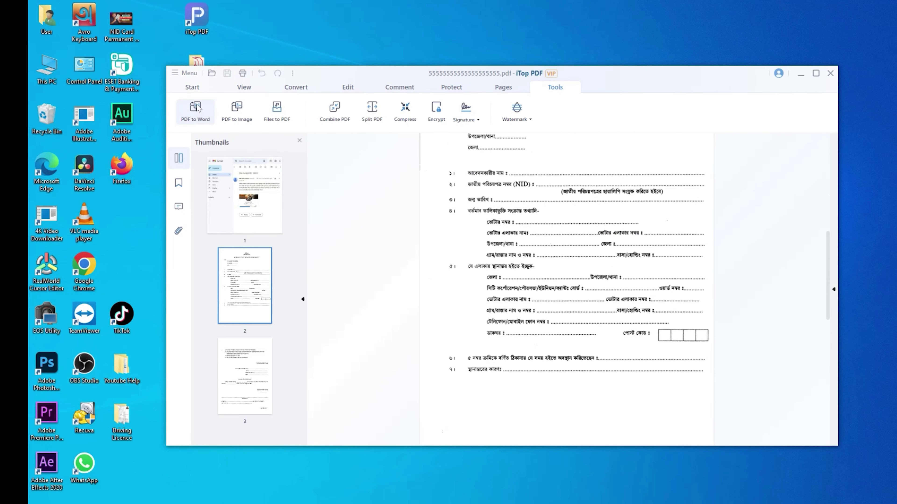
pyautogui.click(193, 88)
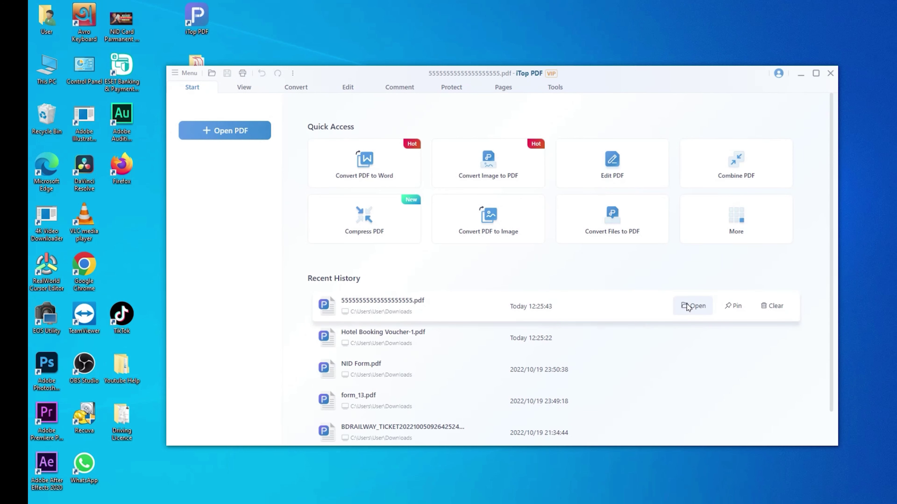